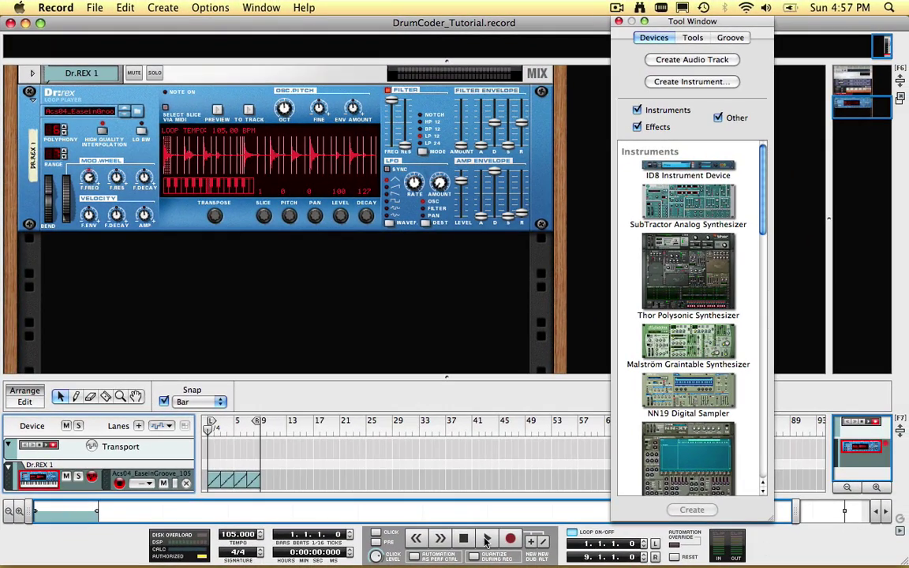
Step: Audition the Acs04_EaseinGroove Dr.REX loop at 105 BPM, then stop playback
click(487, 539)
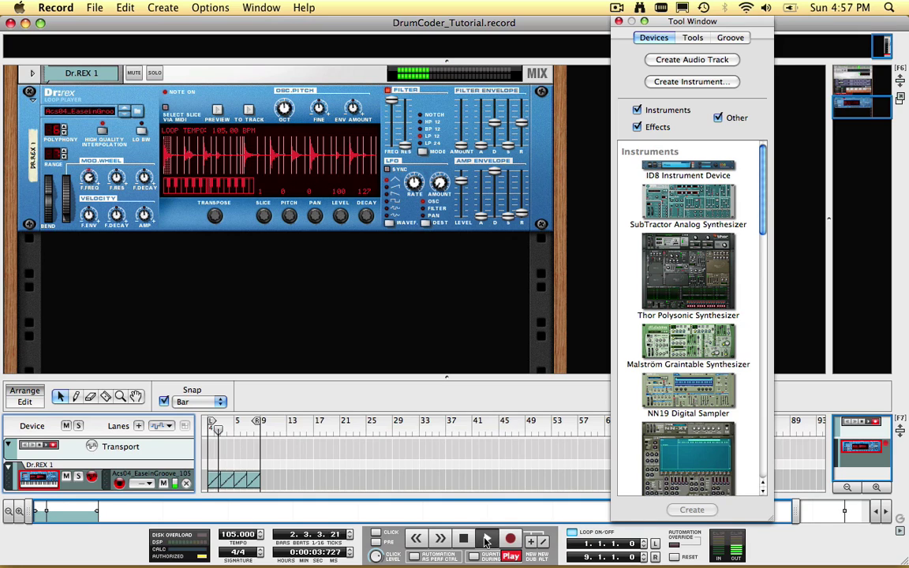
click(472, 540)
Step: Drag Spider Audio Merger & Splitter, Thor Polysonic Synthesizer and BV512 Digital Vocoder into the rack
scroll(699, 380, down, 10)
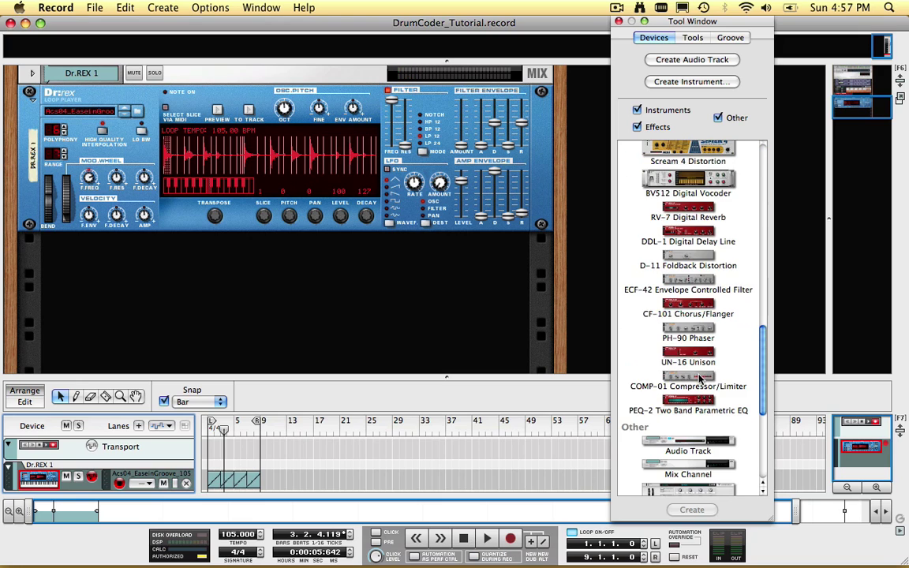
scroll(700, 380, down, 6)
drag(677, 367, 486, 258)
scroll(695, 294, up, 15)
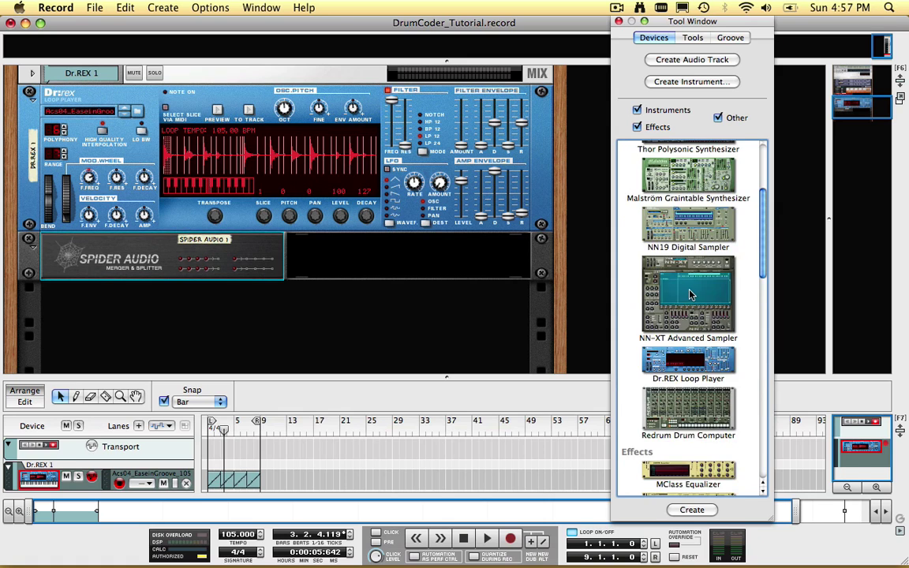
drag(686, 293, 503, 315)
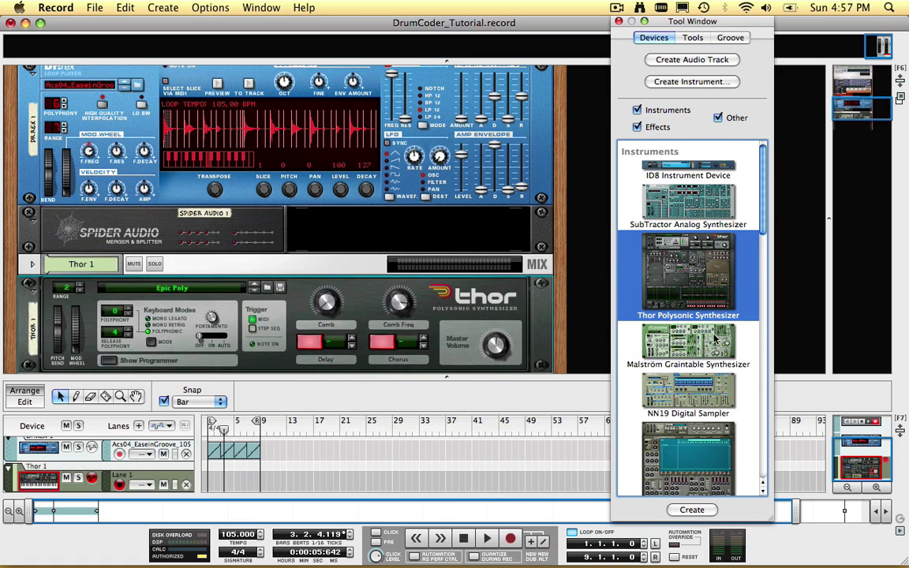
scroll(710, 338, down, 5)
scroll(710, 338, down, 5)
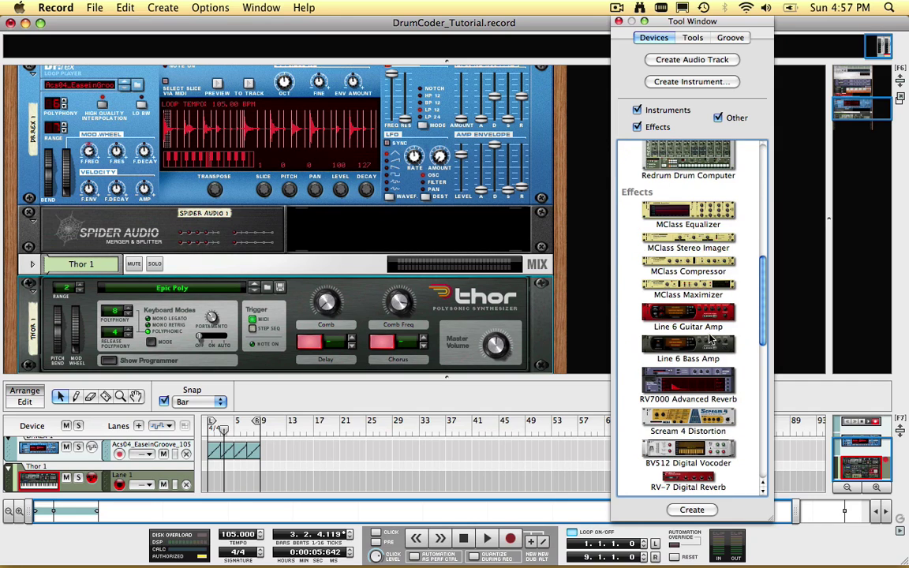
drag(704, 450, 498, 371)
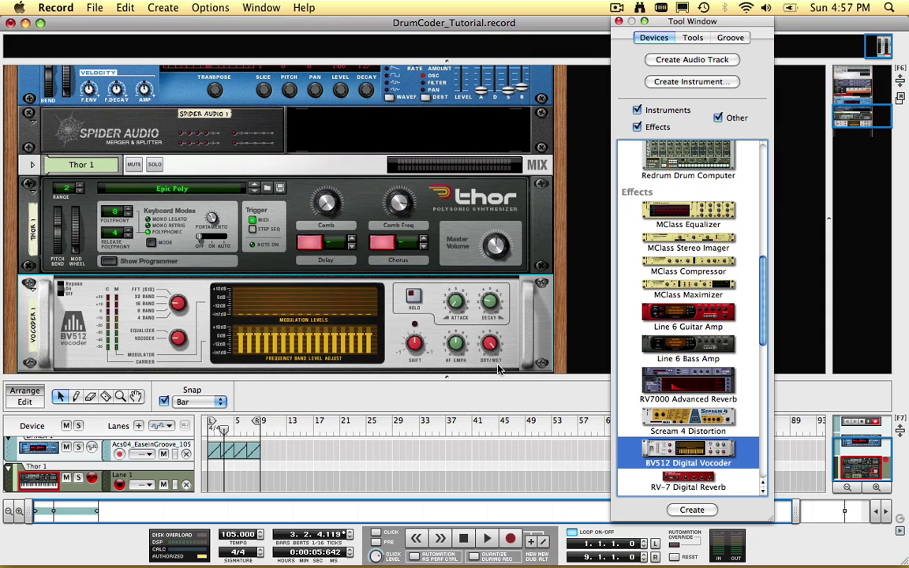
Step: Close the device browser, hide the sequencer and turn the rack around to its back panels
key(F8)
key(F7)
key(Tab)
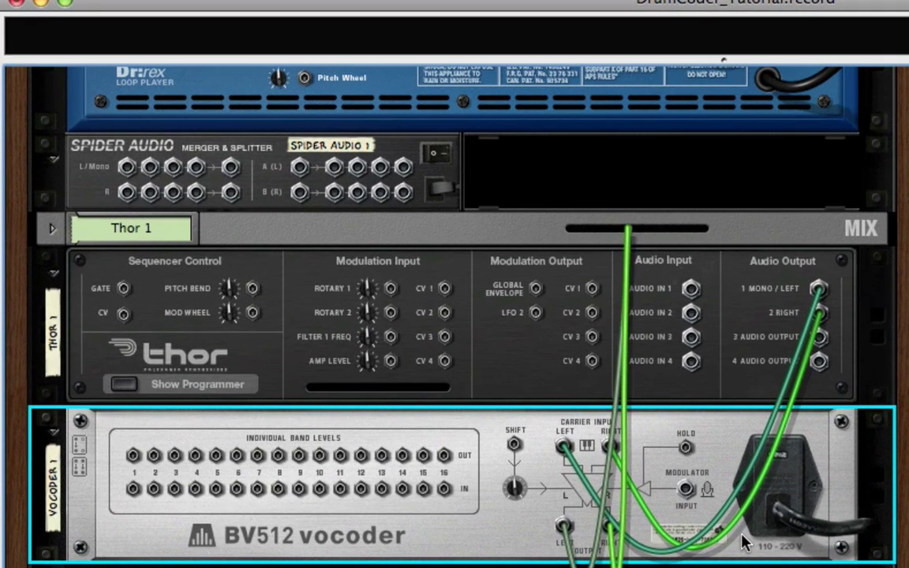
scroll(742, 543, up, 10)
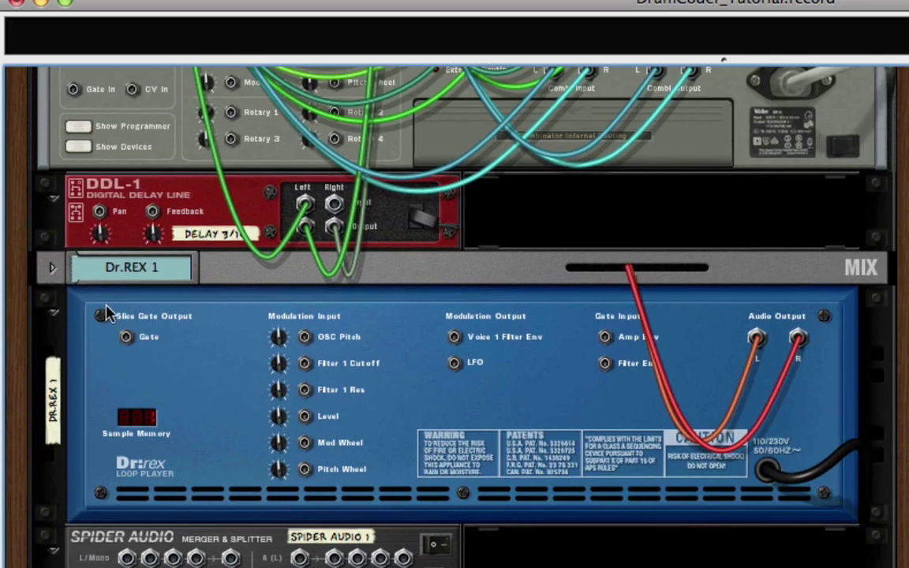
Step: Unplug Dr.REX from its mix channel and cable its outputs into the Spider Audio splitter
click(52, 268)
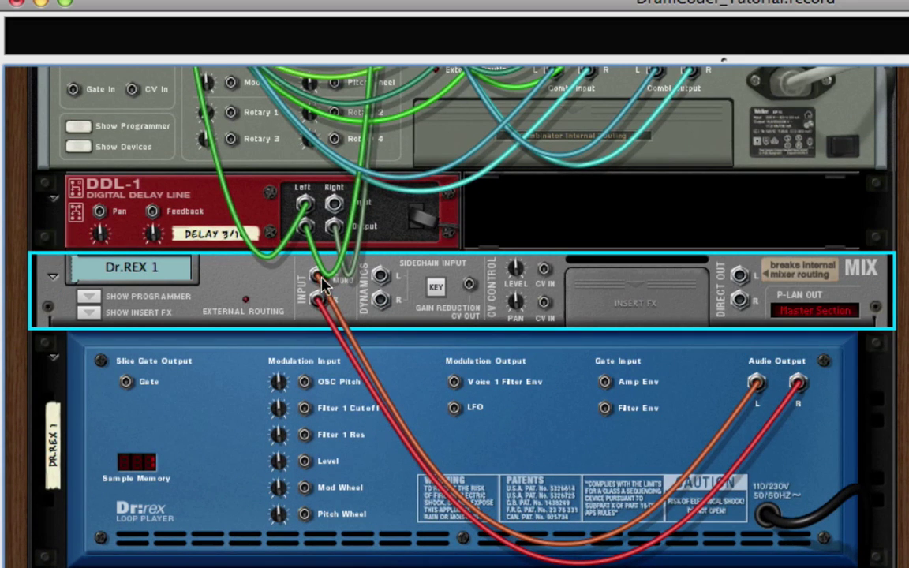
drag(334, 286, 367, 288)
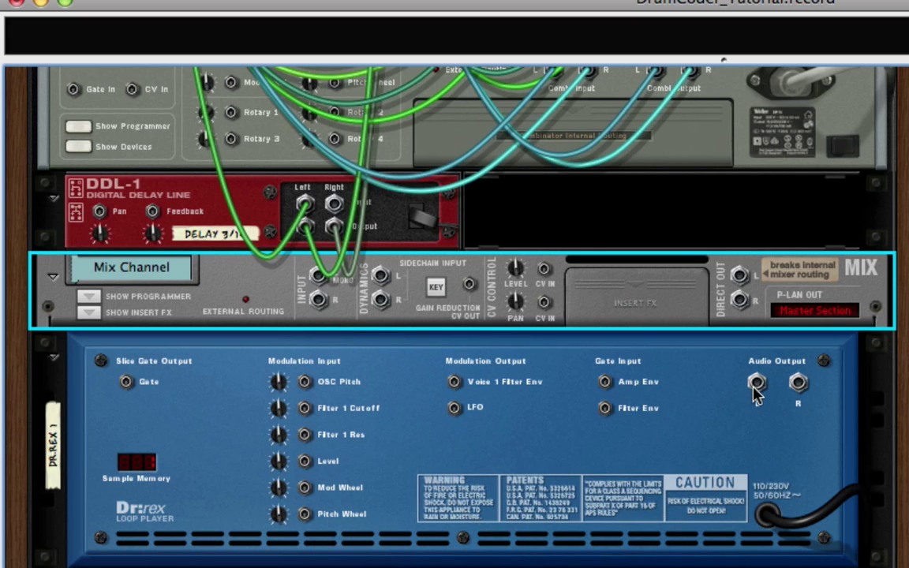
drag(756, 387, 151, 405)
scroll(187, 202, down, 8)
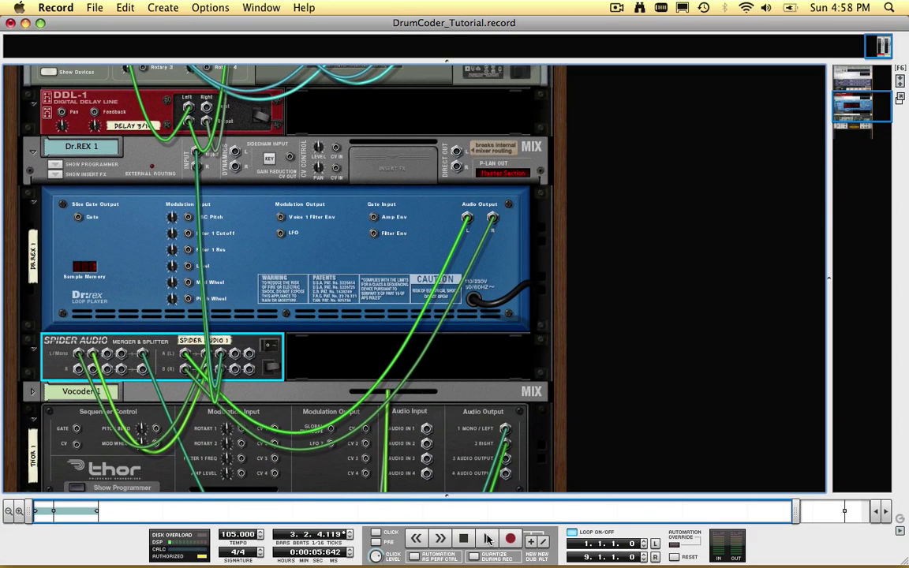
Step: Start playback and mute the dry Dr.REX 1 channel in the mixer
click(488, 538)
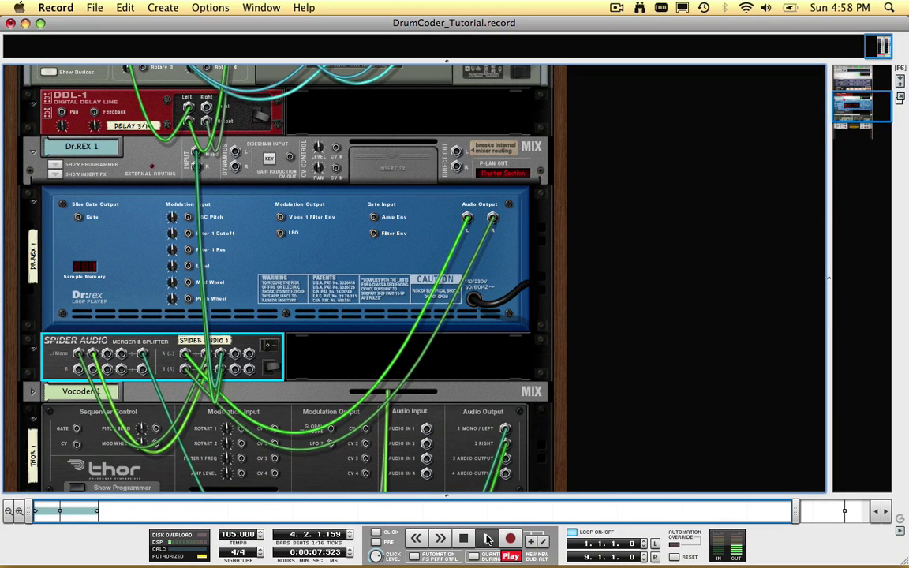
key(F5)
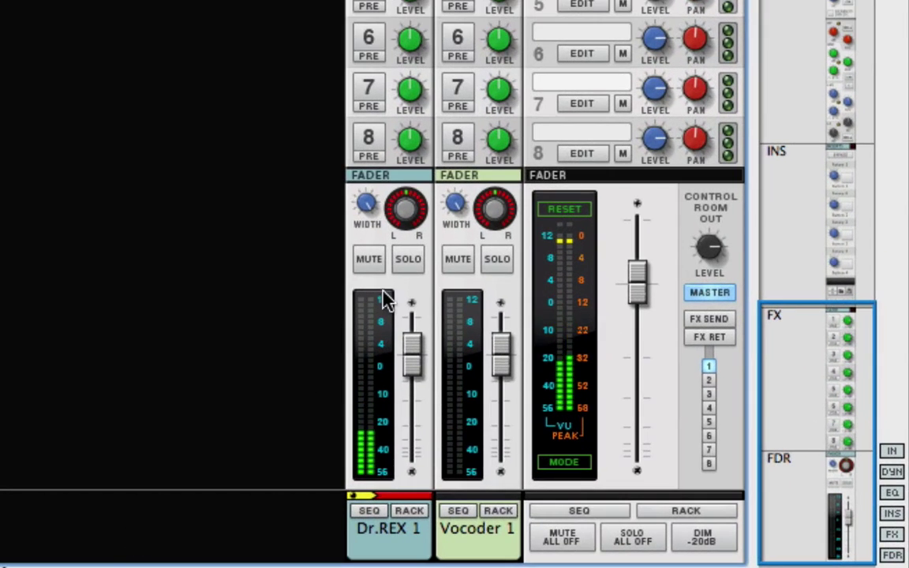
click(376, 261)
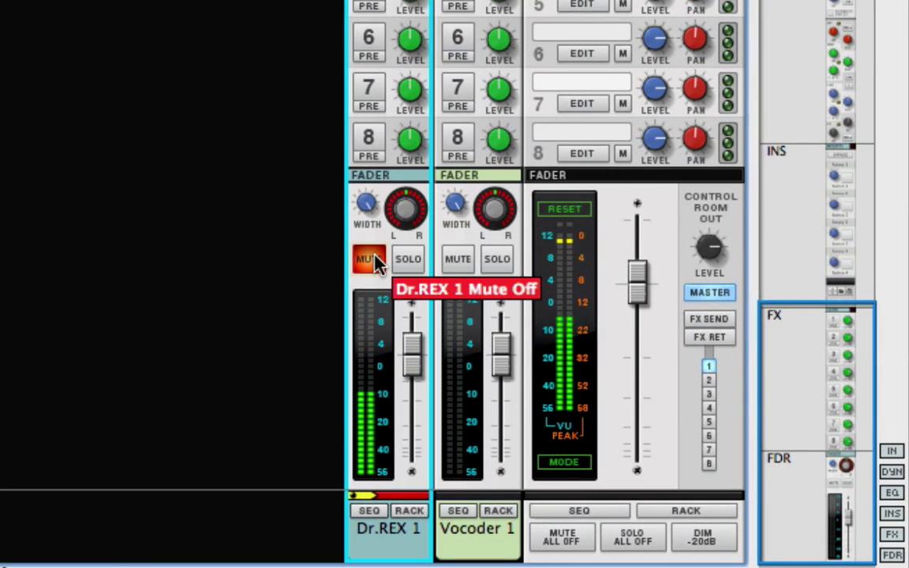
Step: Back in the rack, switch the BV512 vocoder to Bypass
key(F6)
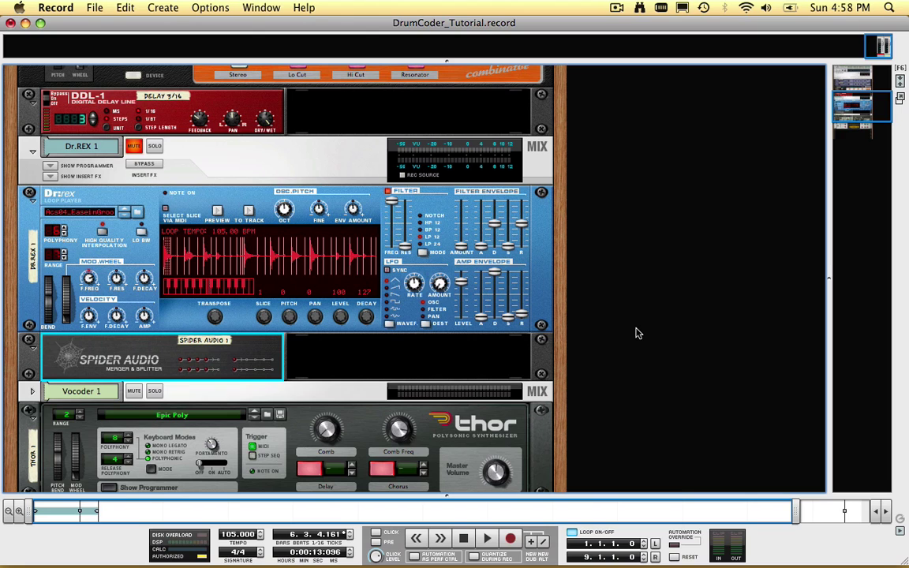
scroll(444, 333, down, 5)
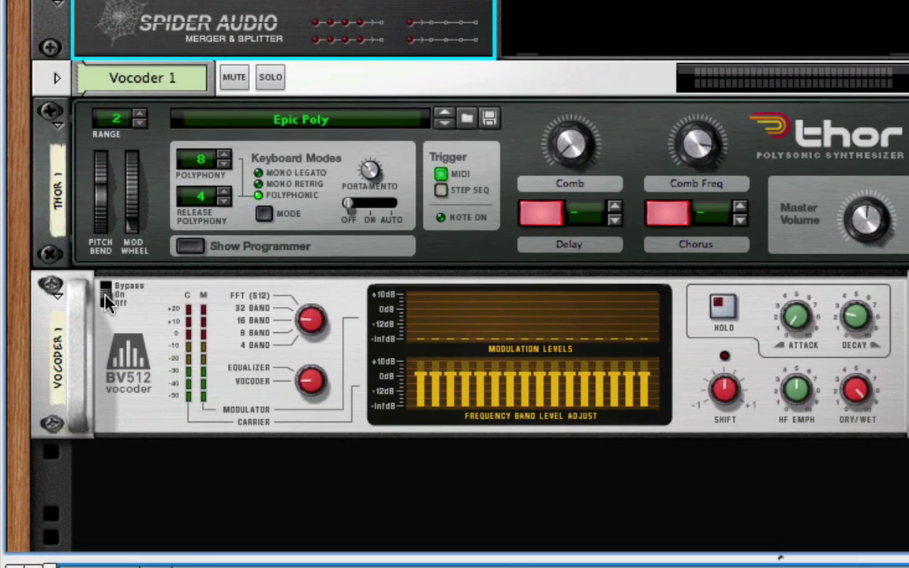
click(60, 343)
click(106, 284)
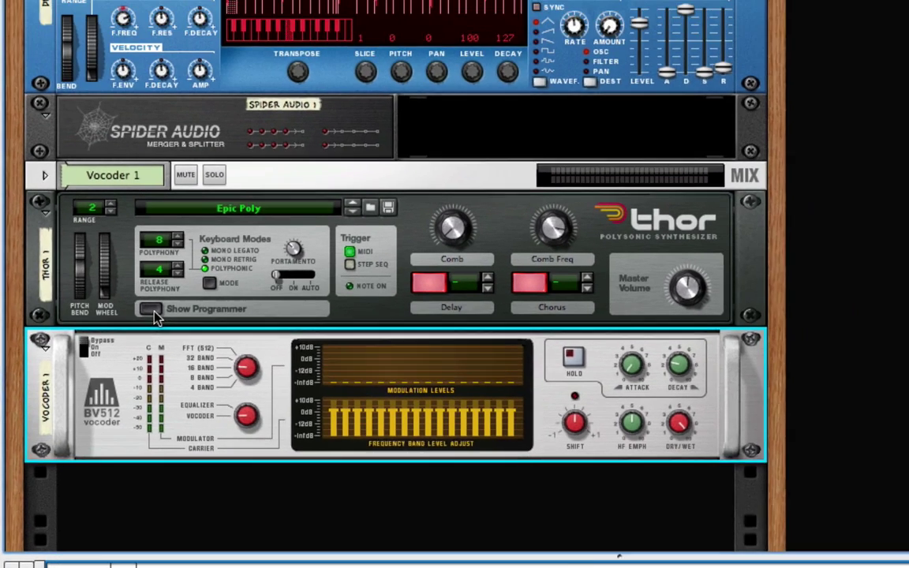
Step: Show Thor's programmer, open the On-screen Piano Keys and play test notes
click(197, 251)
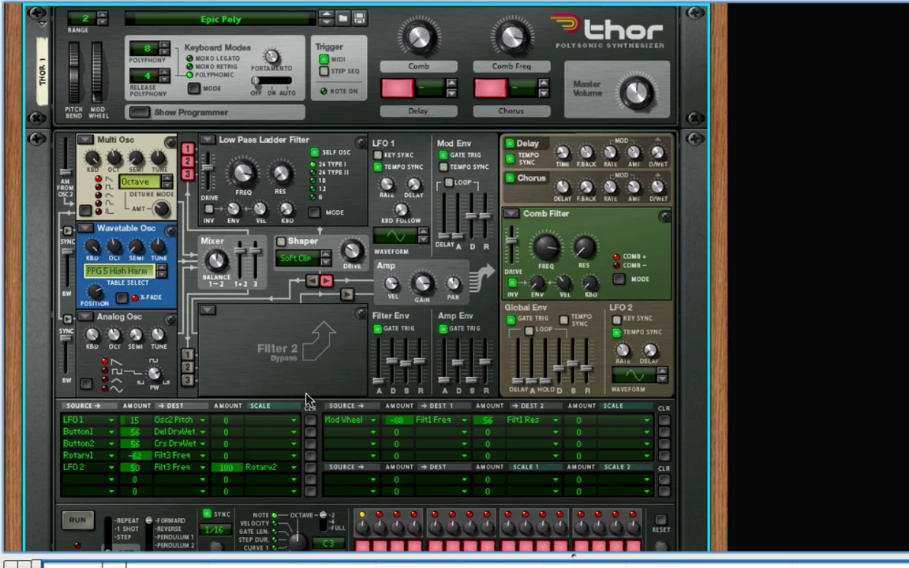
key(F4)
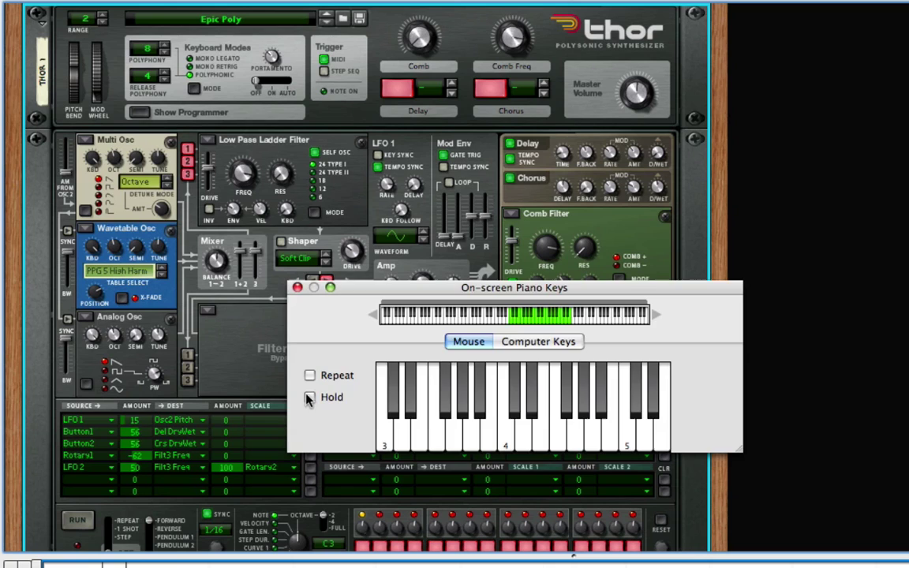
click(442, 446)
click(403, 443)
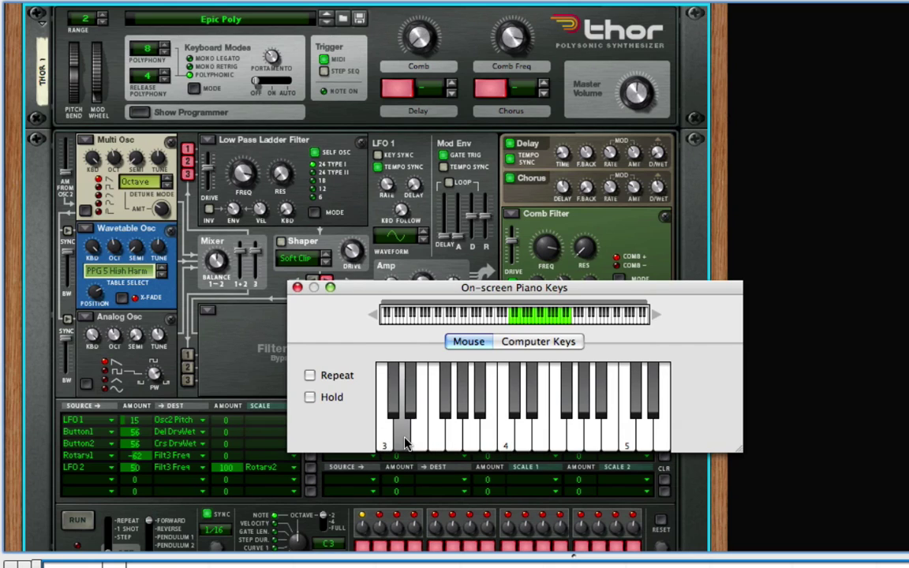
drag(442, 288, 864, 297)
Step: Initialize Thor's patch and play a couple of notes to hear it
right_click(340, 347)
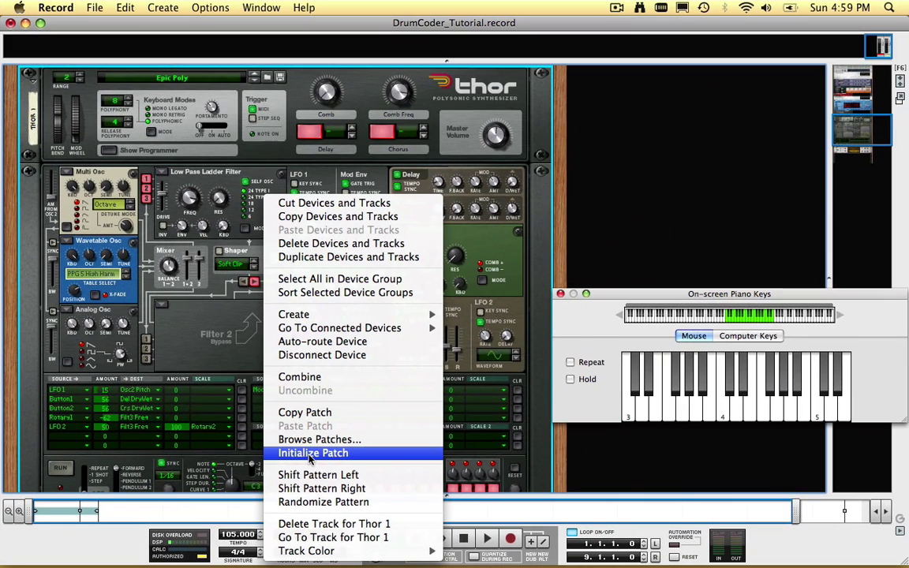
click(312, 453)
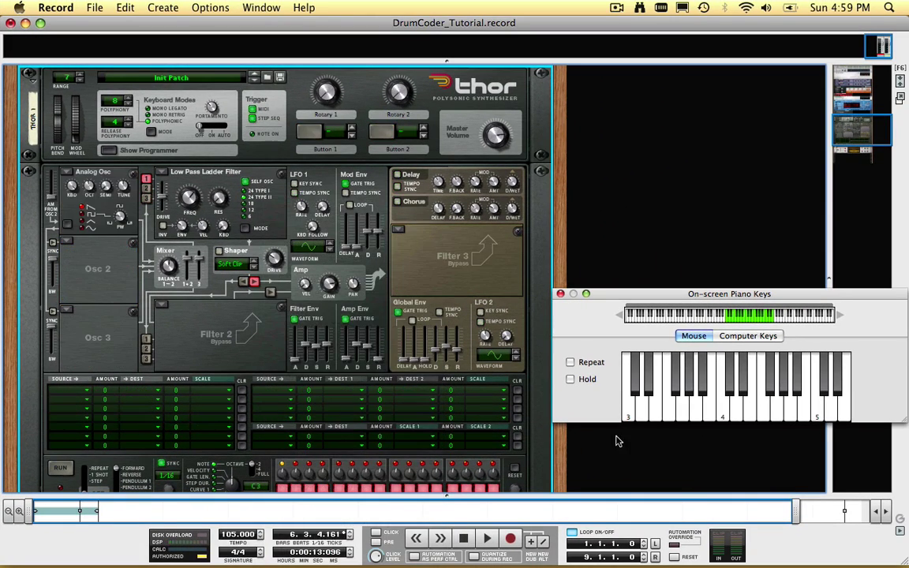
click(667, 417)
click(642, 419)
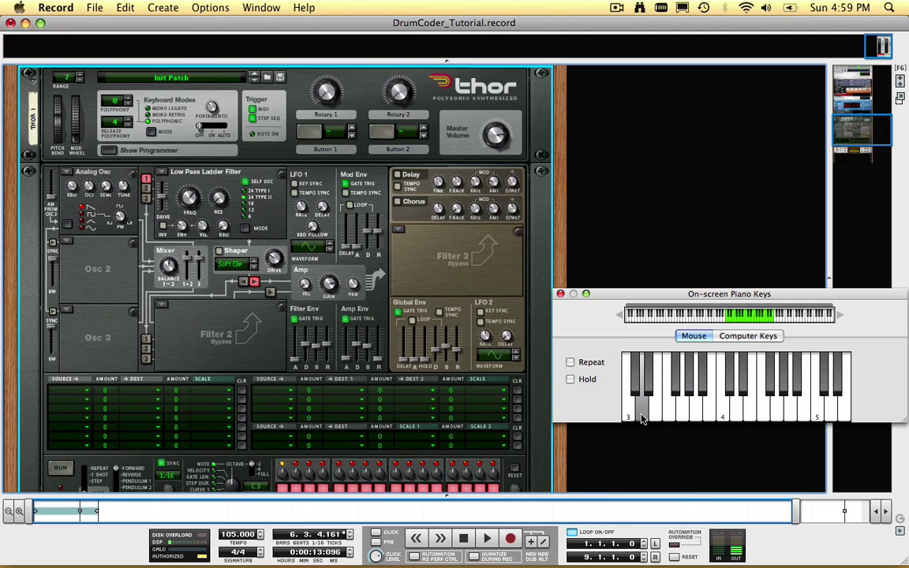
Step: Turn down filter 1's envelope amount and test notes to hear the change
mouse_move(188, 203)
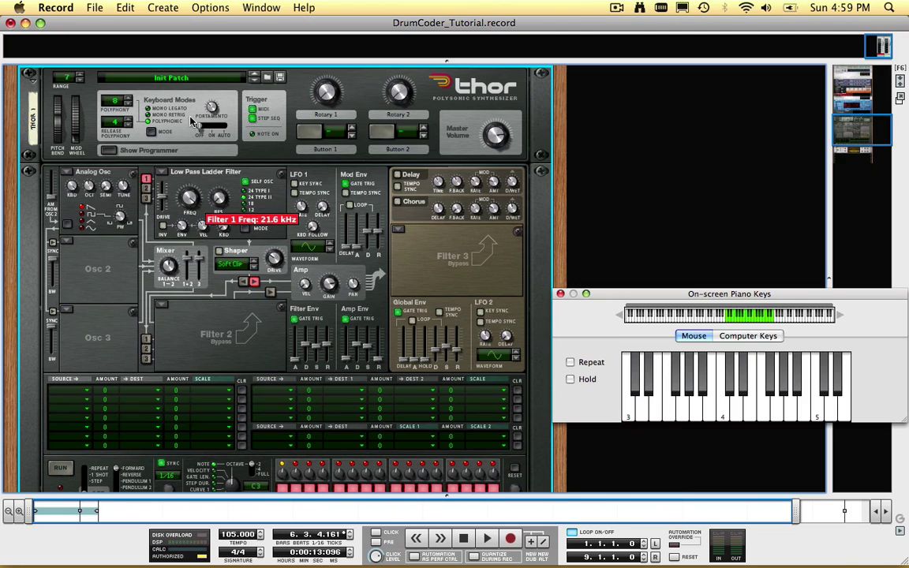
mouse_move(182, 227)
drag(183, 278, 183, 277)
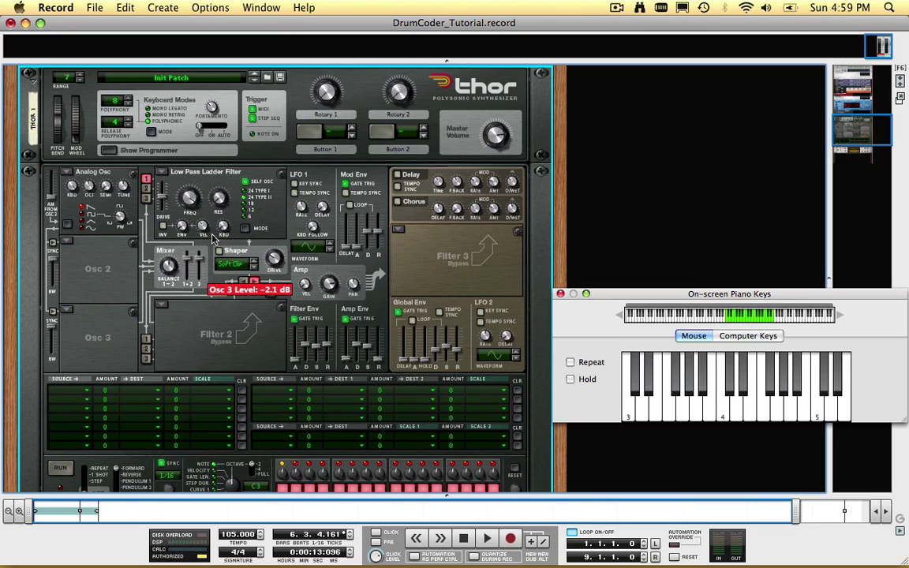
click(648, 416)
click(643, 418)
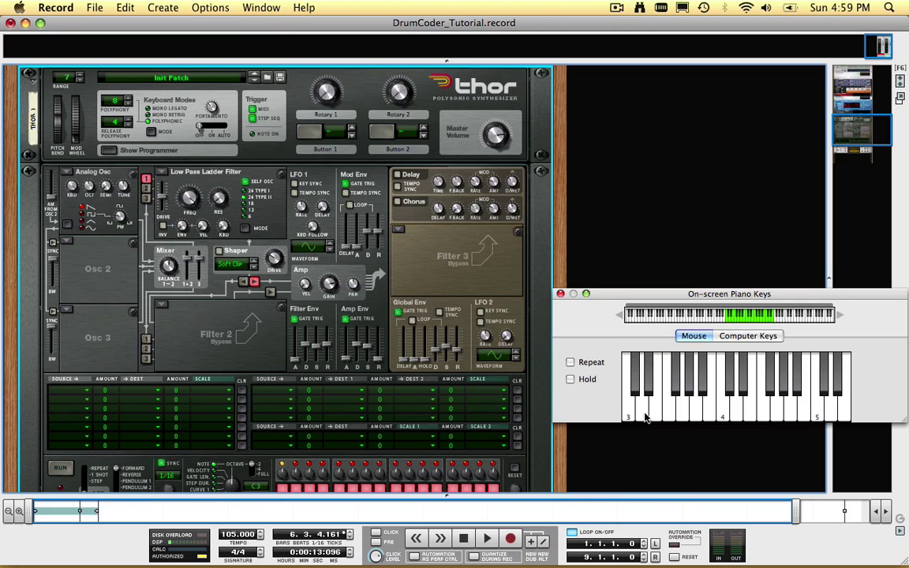
Step: Switch Thor's first oscillator to Noise and raise the Amp Env sustain to 0.0 dB, testing with notes
click(69, 174)
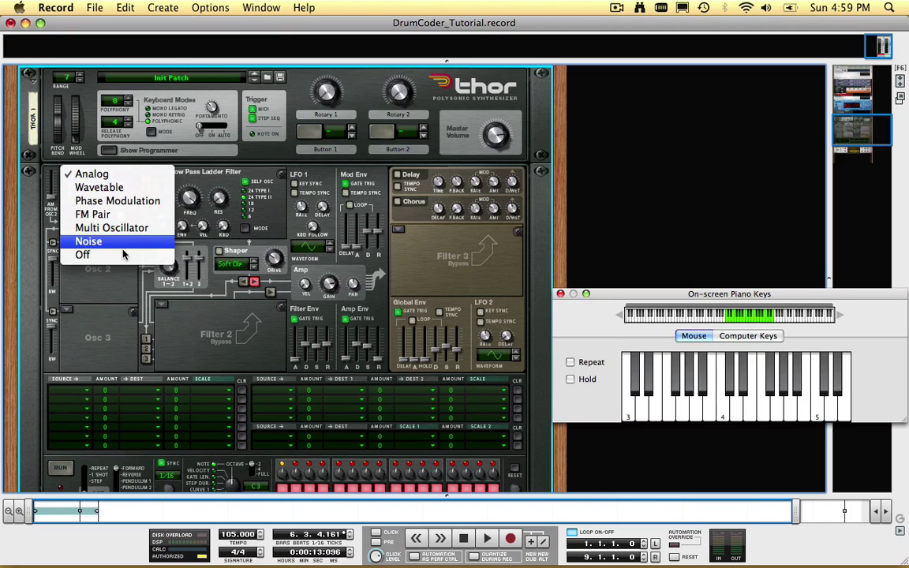
click(99, 241)
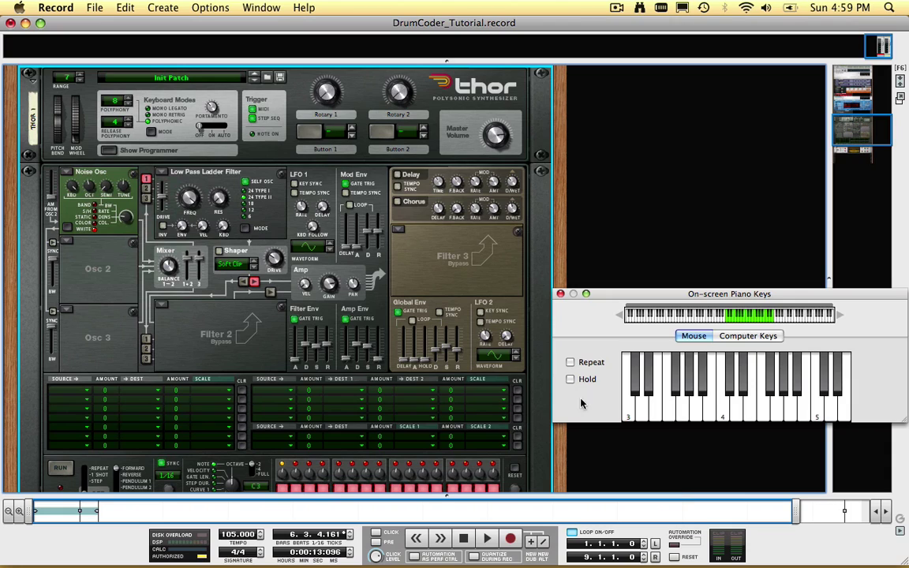
click(645, 418)
click(670, 409)
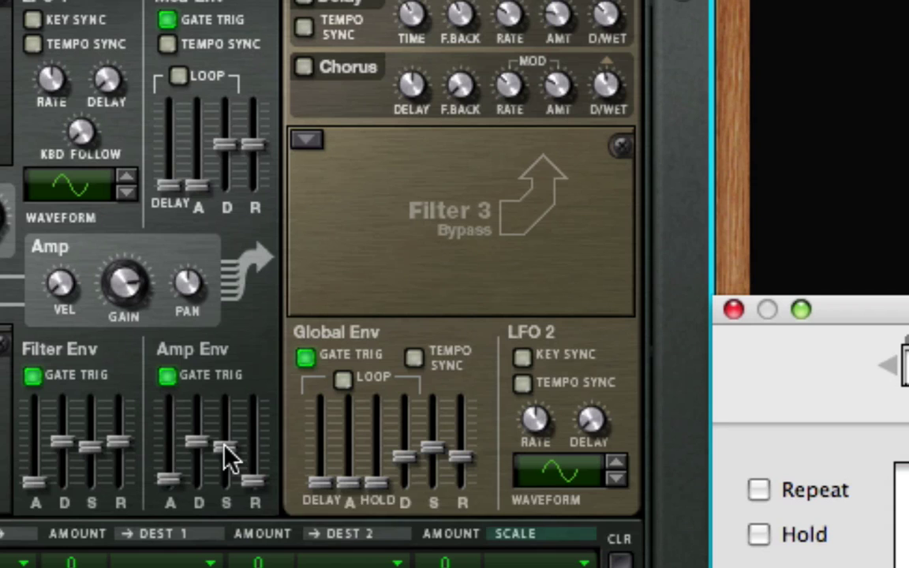
drag(228, 458, 229, 345)
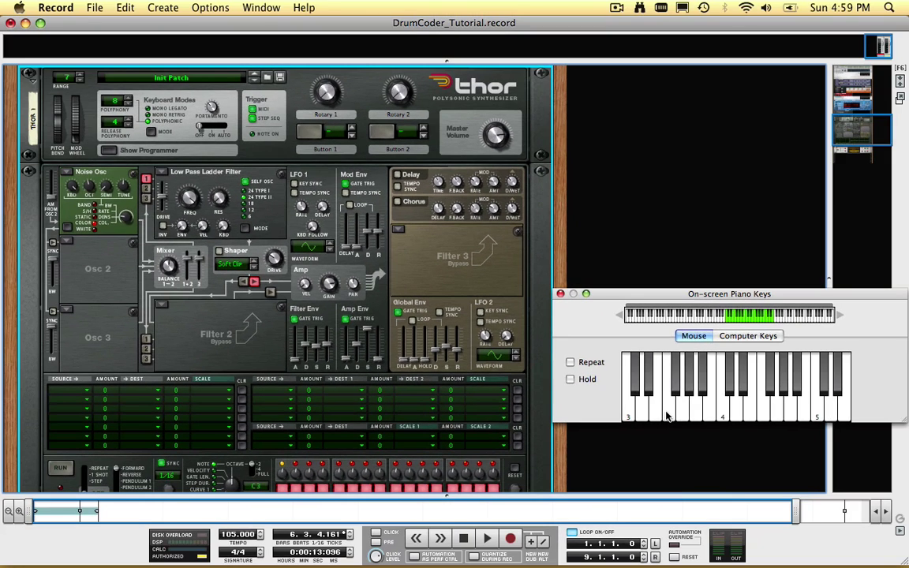
click(665, 416)
Step: Turn the BV512 on, play the loop, and hold a Thor carrier note with Hold enabled
scroll(440, 354, down, 5)
click(61, 321)
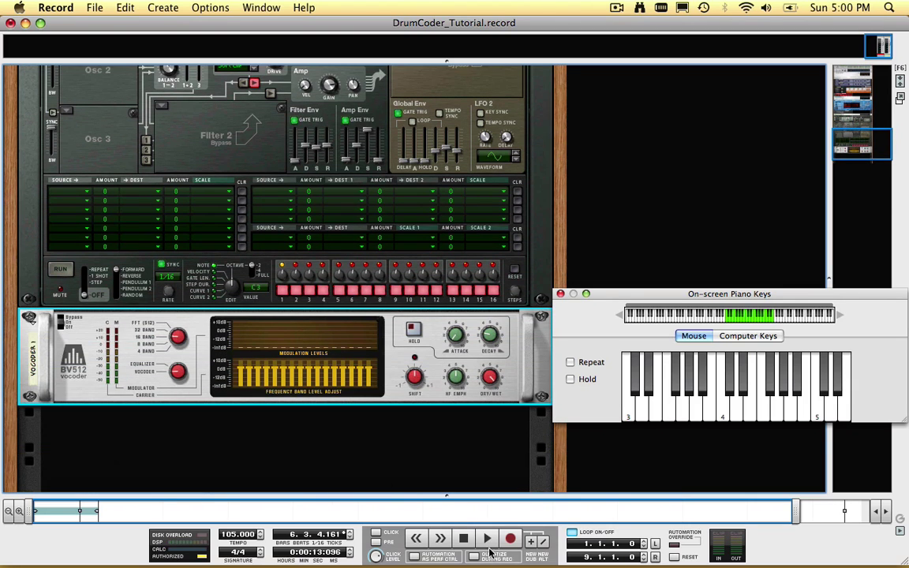
click(488, 539)
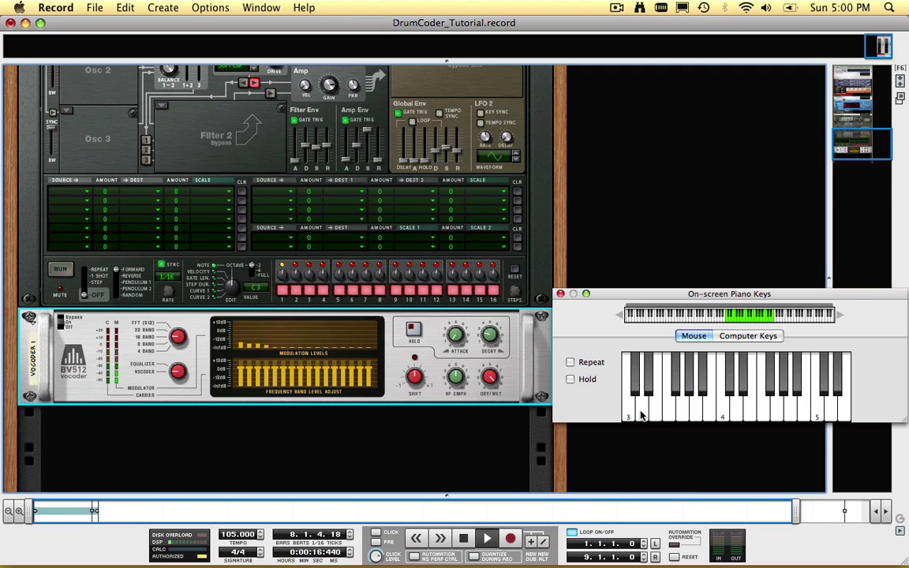
click(571, 380)
click(641, 411)
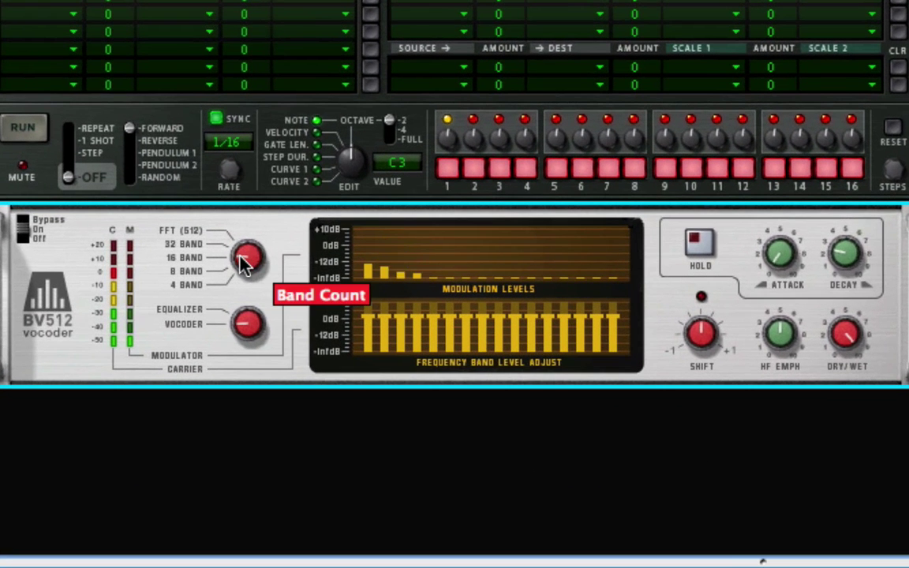
Step: Set the BV512 to 4 Band, Shift to -14 and Decay to 58
drag(243, 264, 252, 374)
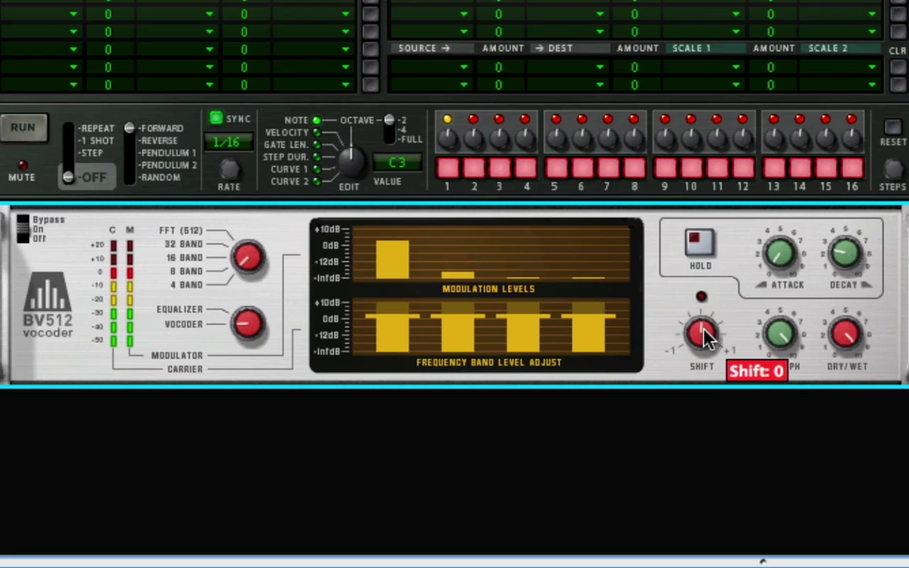
drag(705, 336, 707, 448)
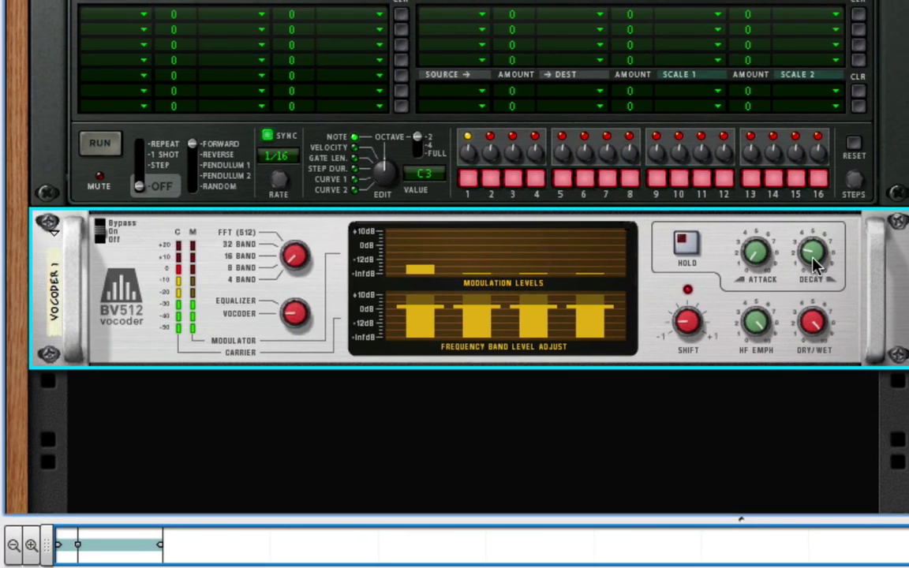
drag(815, 266, 807, 481)
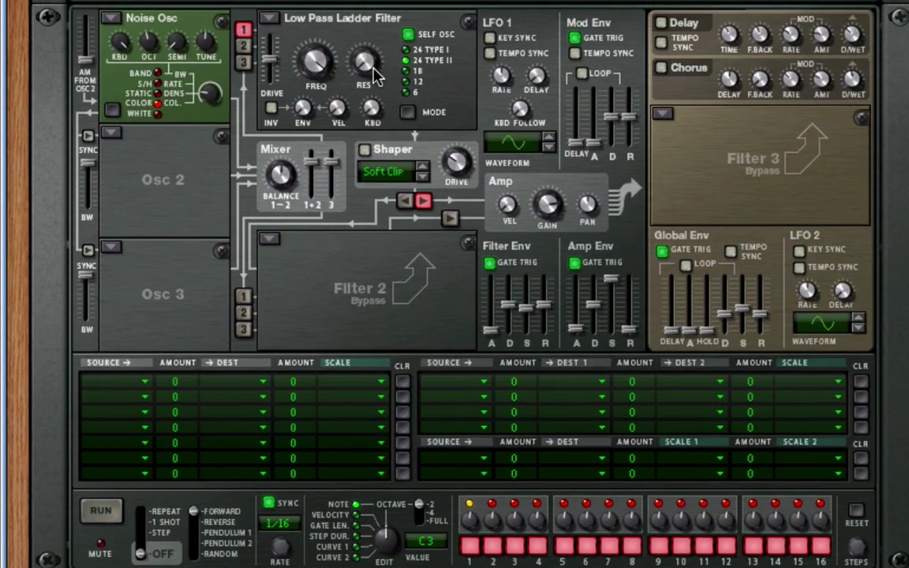
Step: Turn the Low Pass Ladder Filter's RES knob down to 0
mouse_move(364, 29)
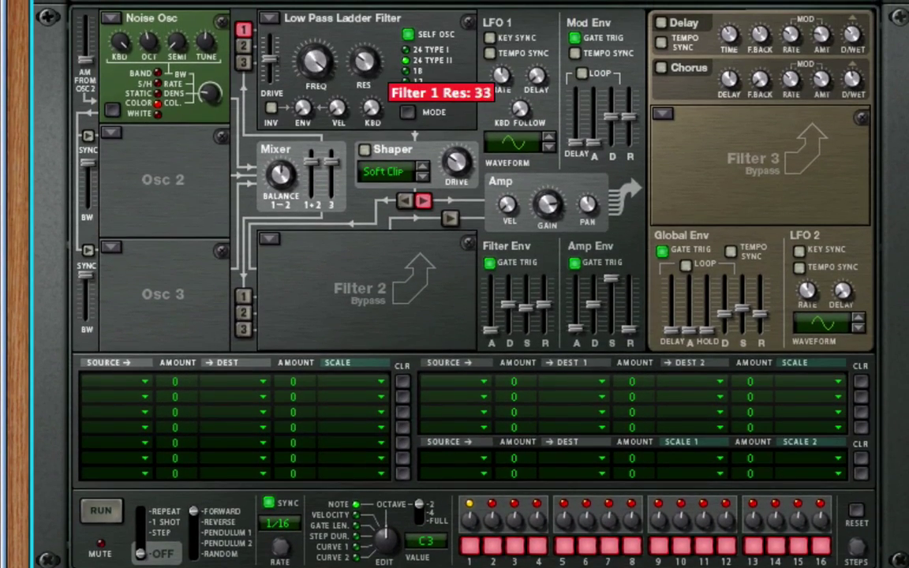
drag(315, 63, 288, 39)
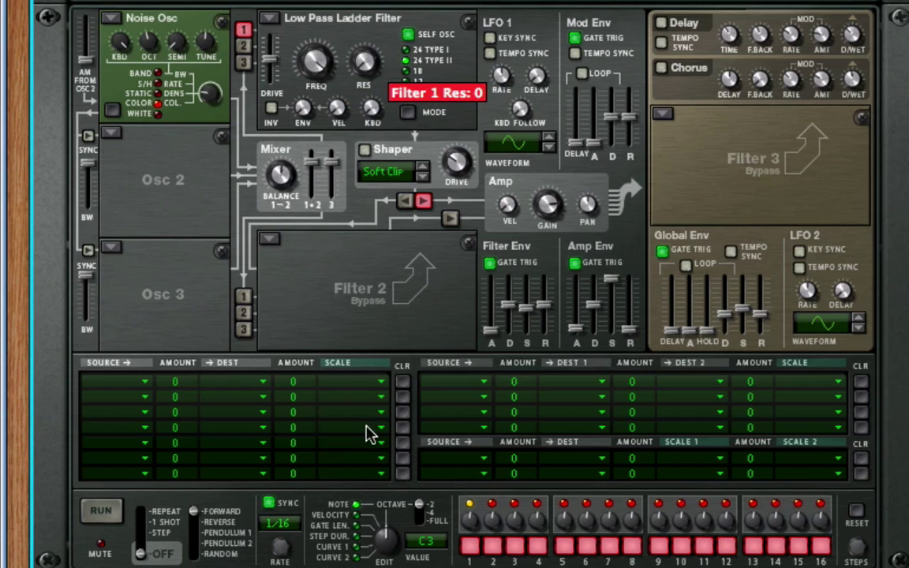
Step: Set Osc 3 to Noise, route it into Filter 2, and enable Filter 2 to Amp
click(113, 249)
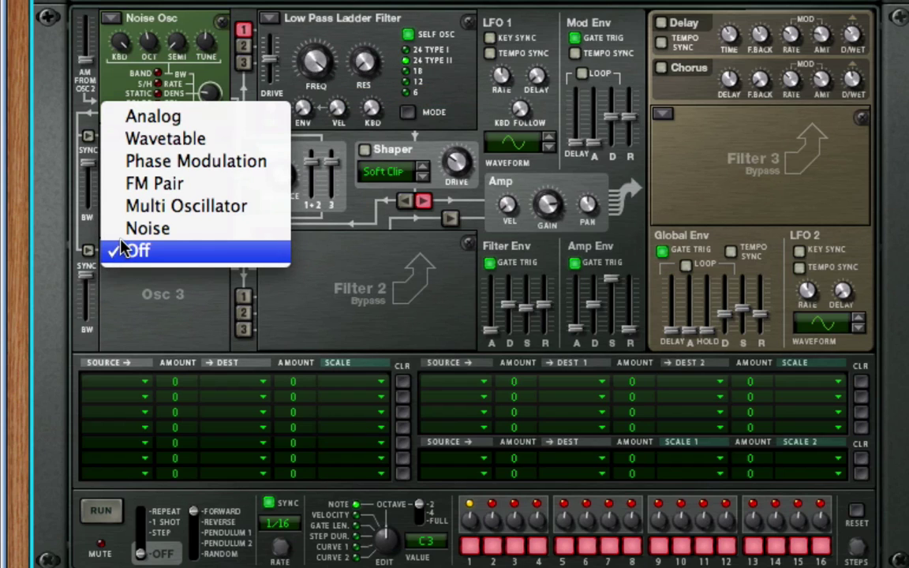
click(134, 233)
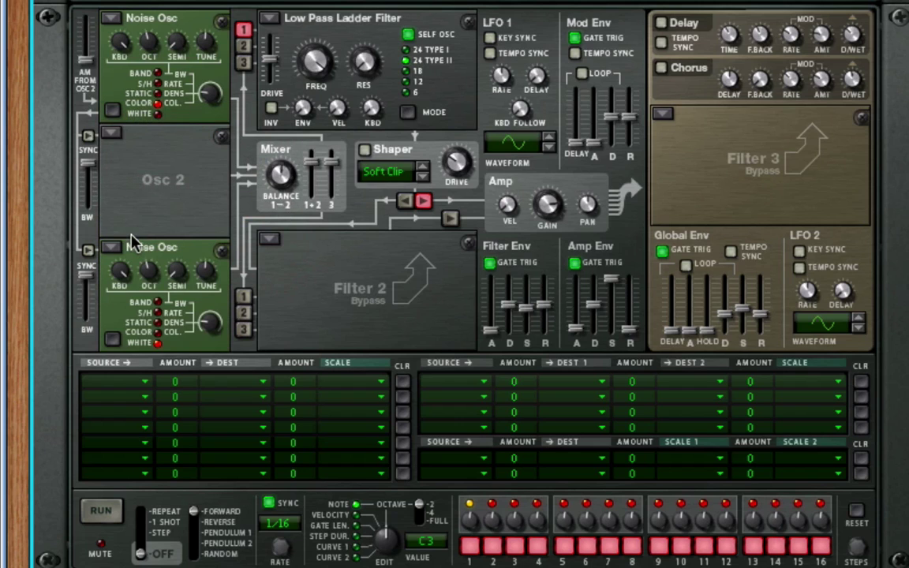
click(243, 331)
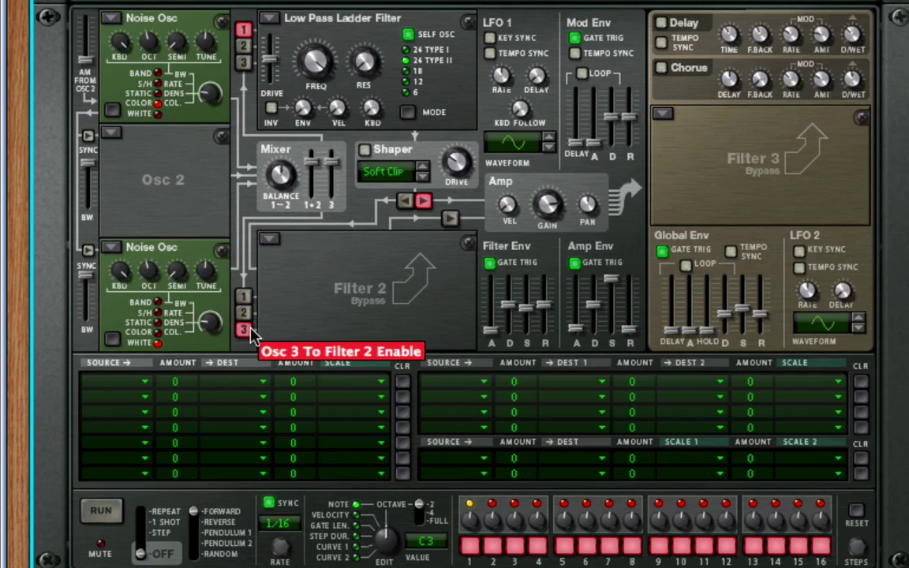
click(451, 220)
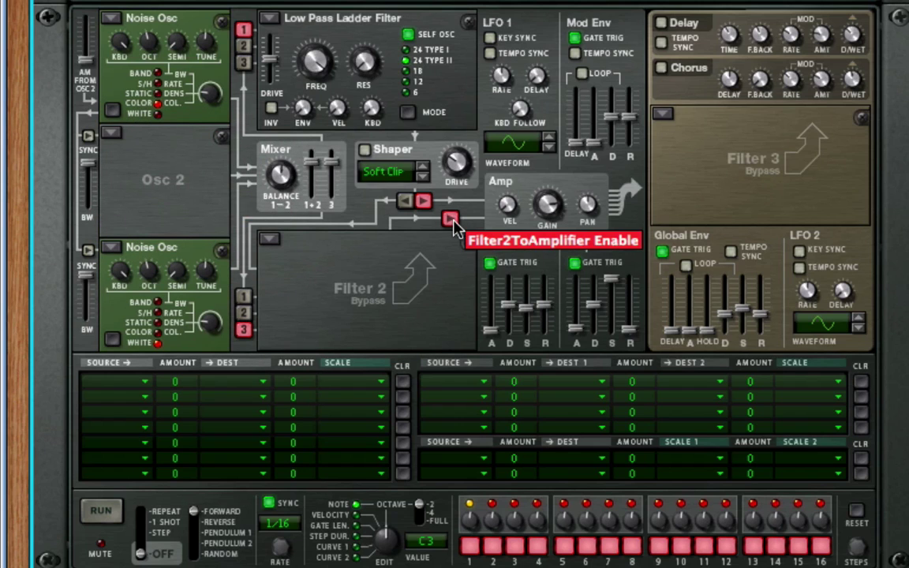
Step: Set Thor's Filter 2 to Low Pass Ladder, envelope amount 0, cutoff about 8.42 kHz
click(274, 241)
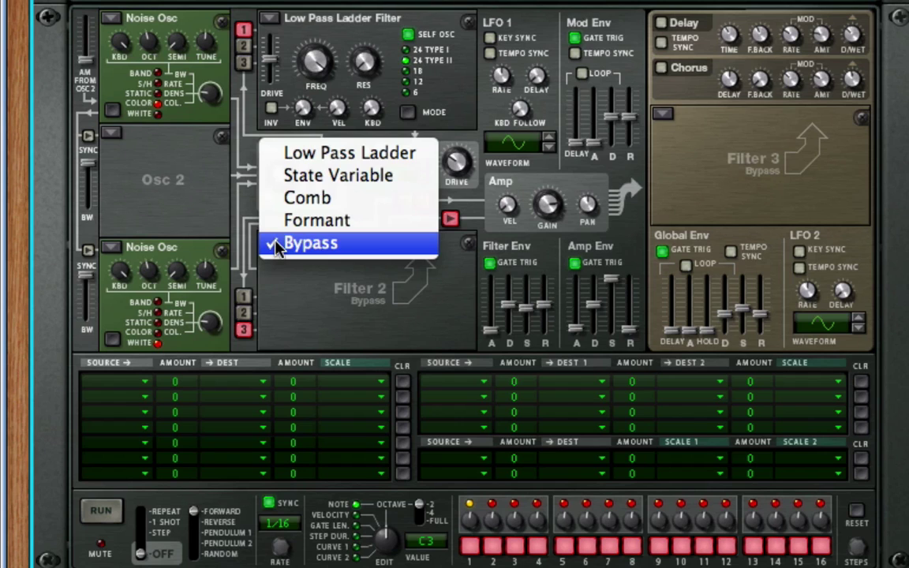
click(323, 154)
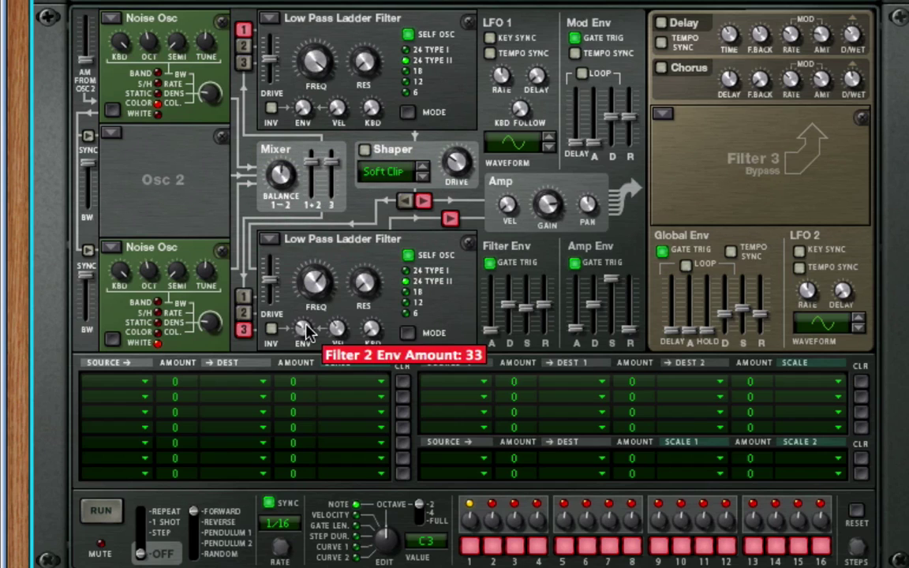
drag(302, 328, 315, 375)
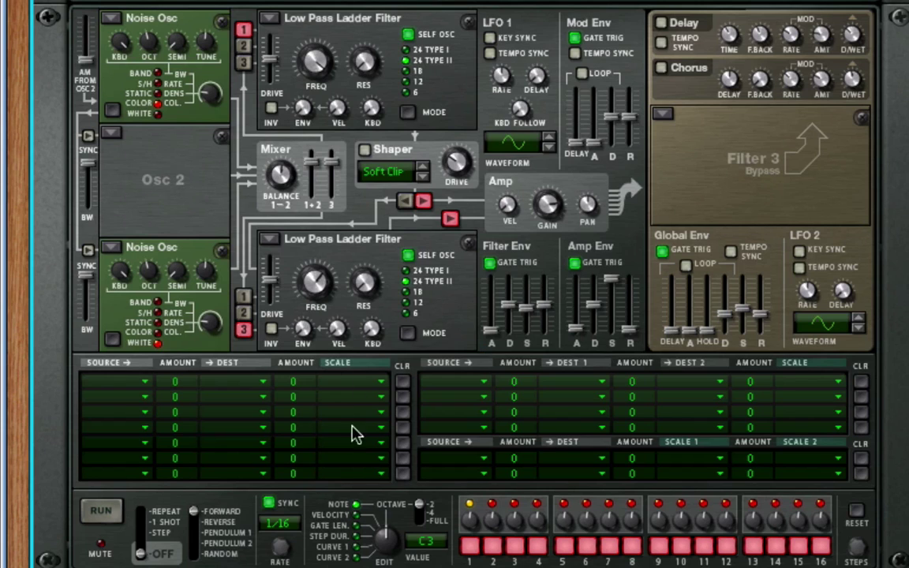
mouse_move(320, 303)
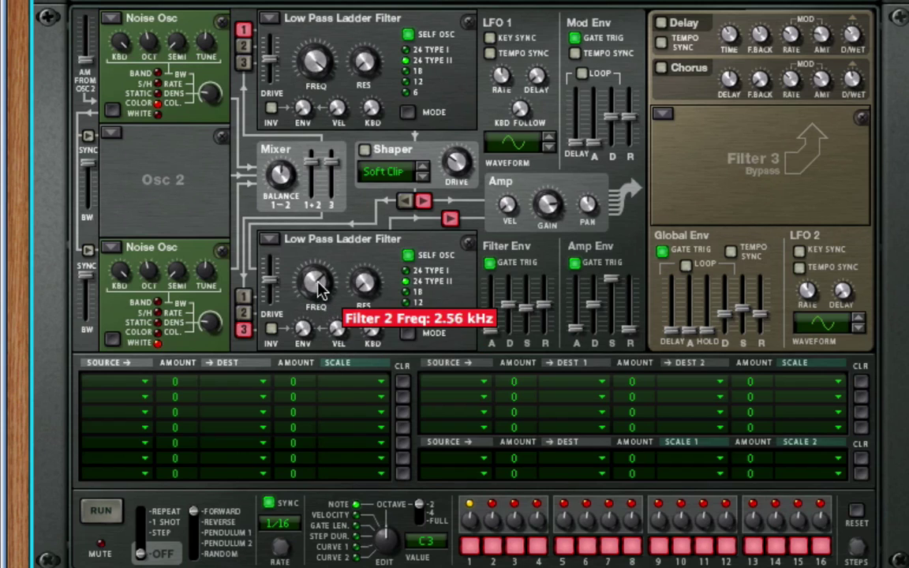
drag(321, 268, 322, 235)
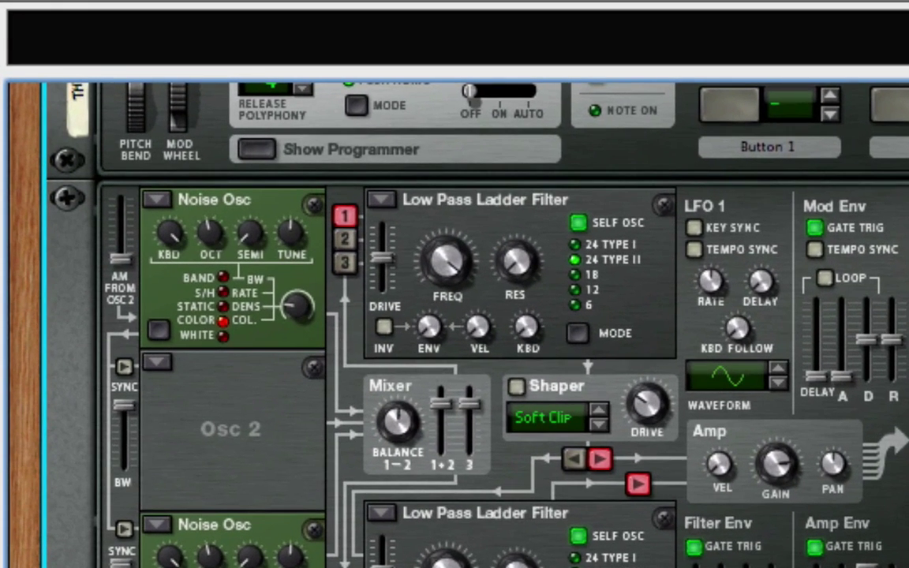
Step: Switch Thor's Osc 1 type from Noise to Analog
click(161, 204)
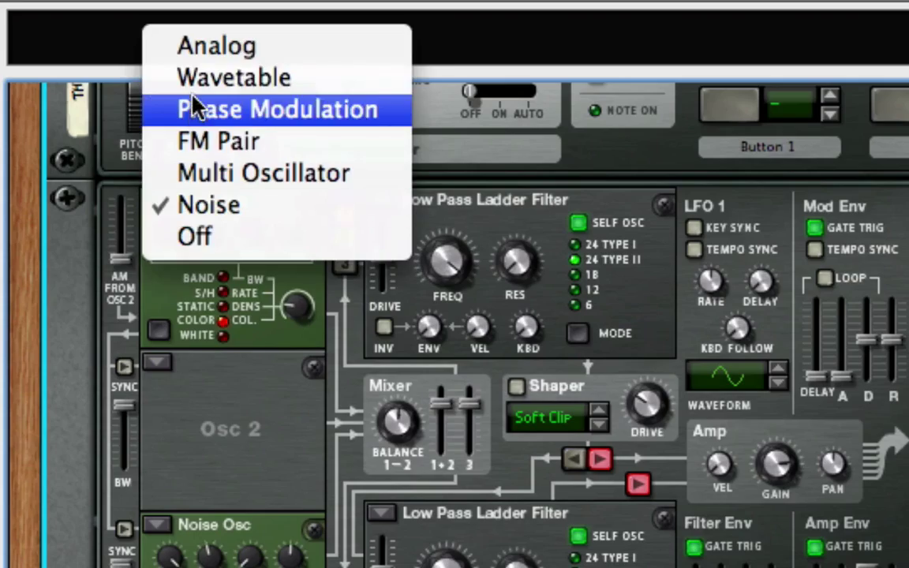
click(204, 49)
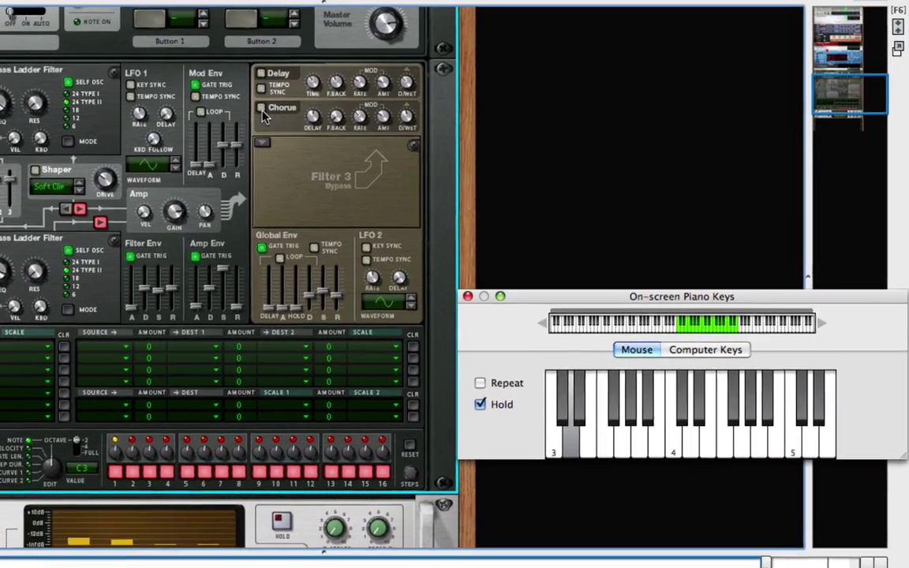
Step: Enable Thor's Chorus effect and hold an additional F3 note on the piano keys
click(382, 142)
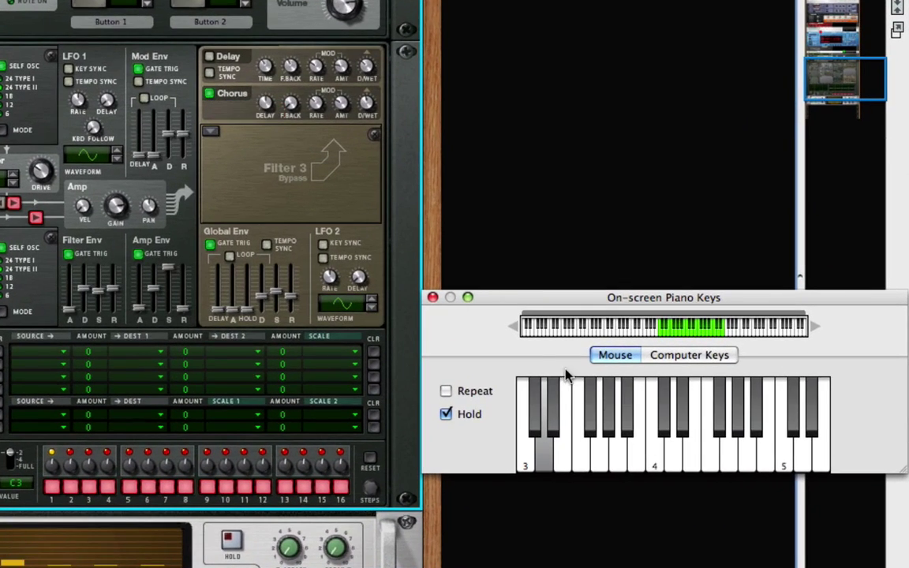
click(581, 466)
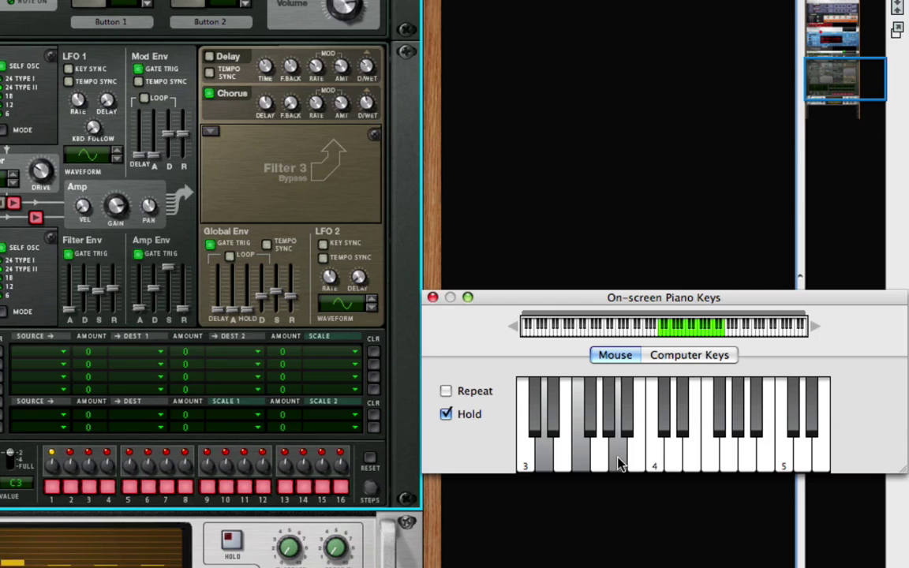
Step: In the mixer, enable the vocoder's send to the Room reverb
key(F5)
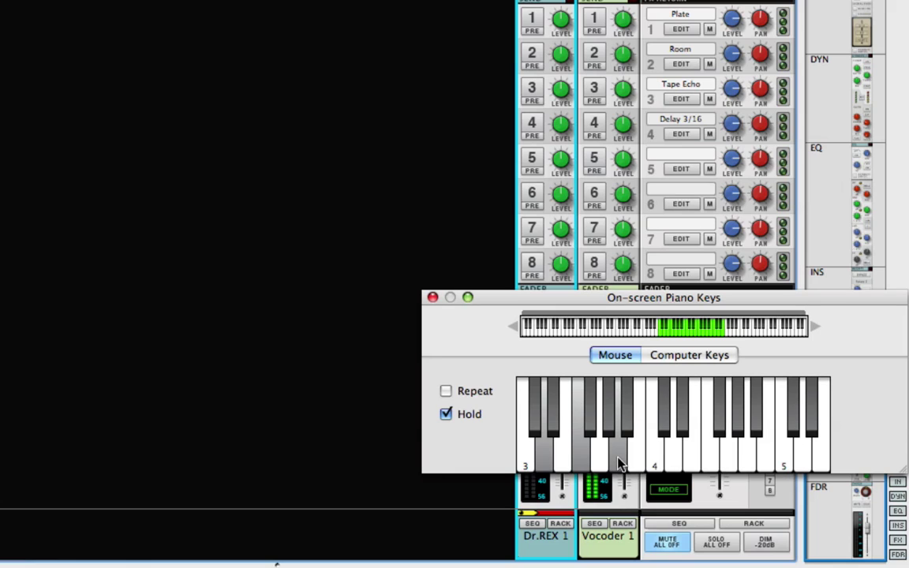
drag(589, 300, 180, 310)
click(620, 52)
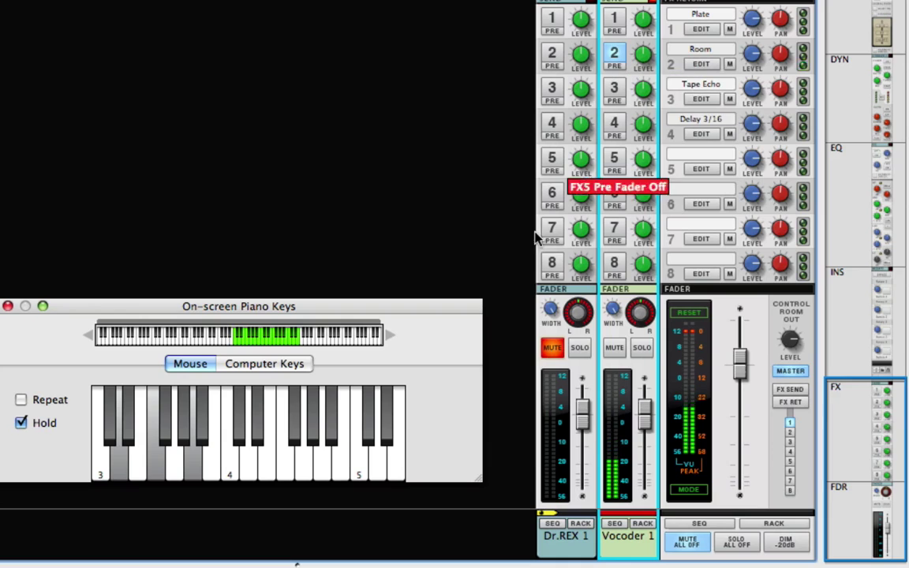
Step: Unmute the dry Dr.REX loop and raise its fader to about 4.5 dB
click(554, 349)
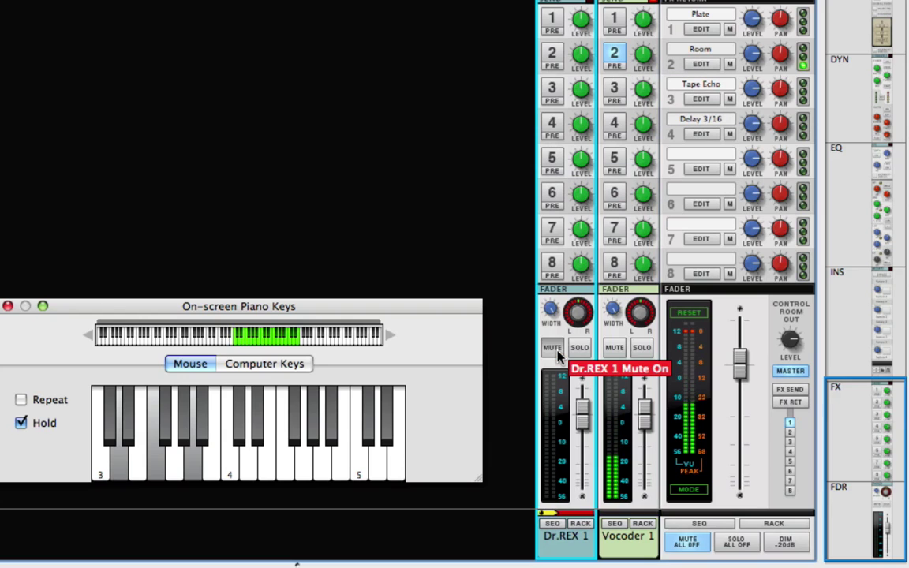
click(556, 351)
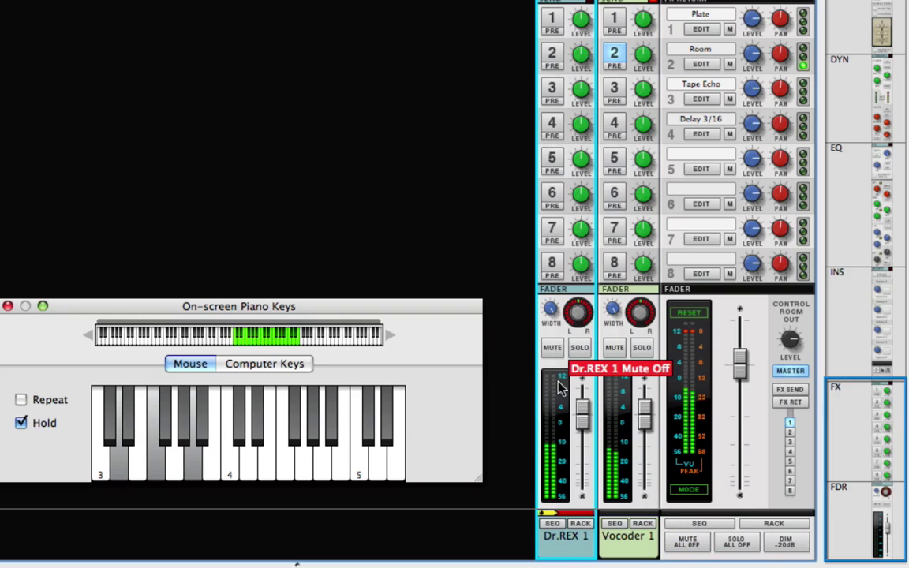
drag(582, 411, 584, 399)
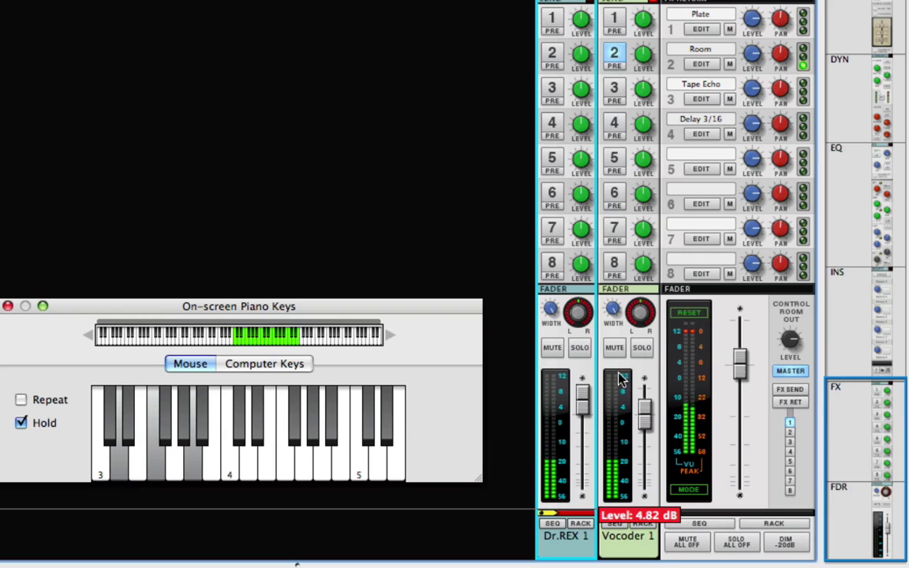
Step: Send the vocoder to Delay 3/16 at about -23 dB and pan the delay return left
click(616, 128)
drag(641, 142, 643, 175)
drag(785, 126, 783, 181)
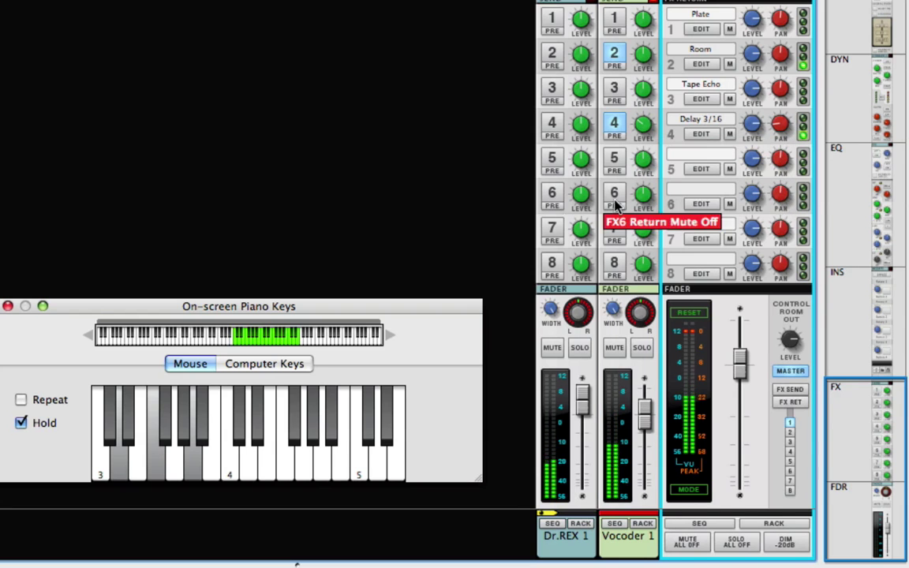